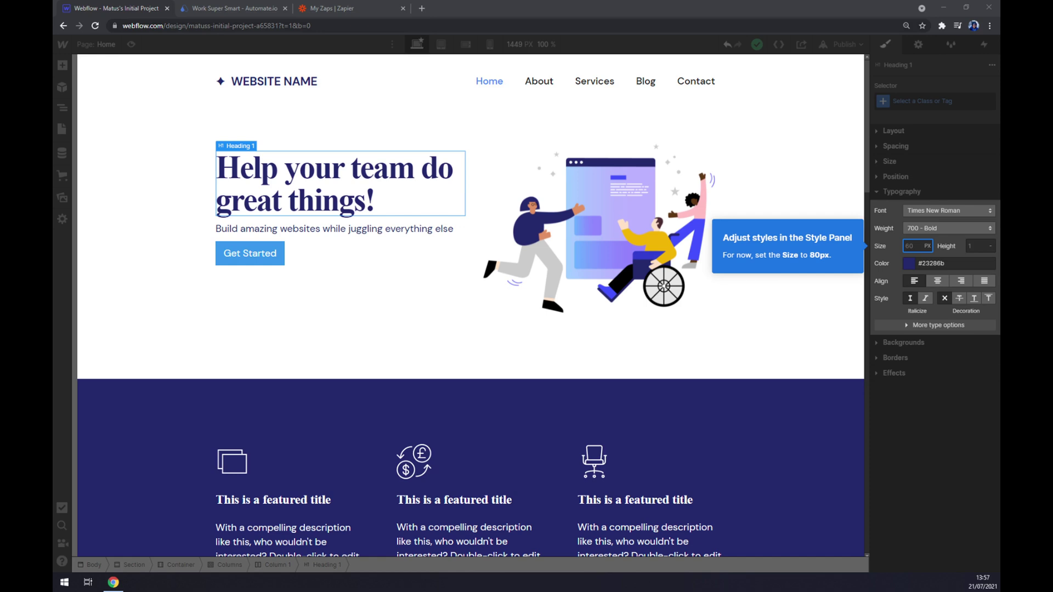
- Switch to the Automate.io site and bring up its full list of app integrations
left_click(240, 8)
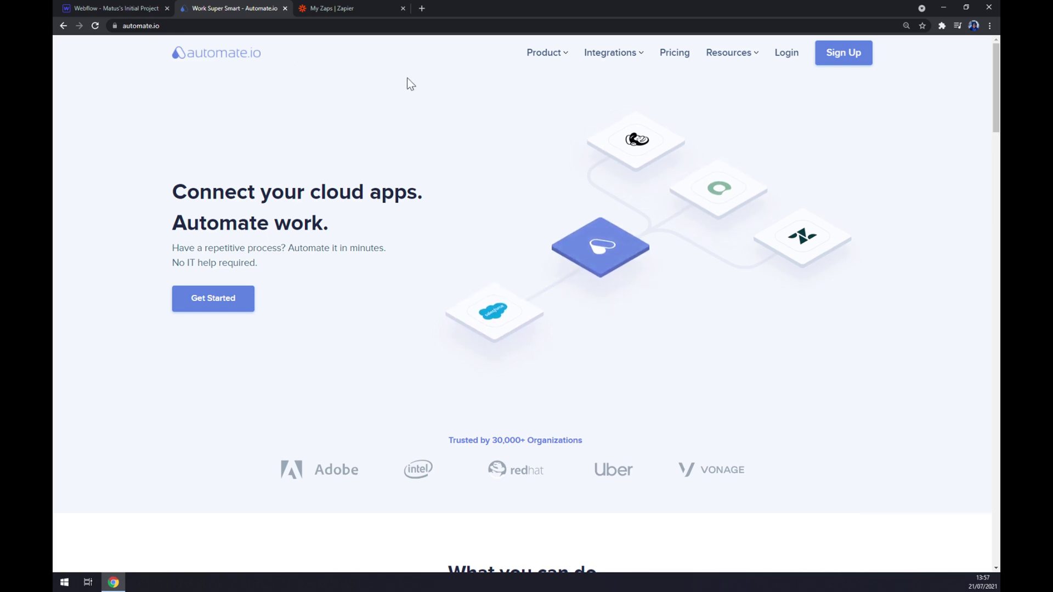
mouse_move(552, 88)
mouse_move(602, 62)
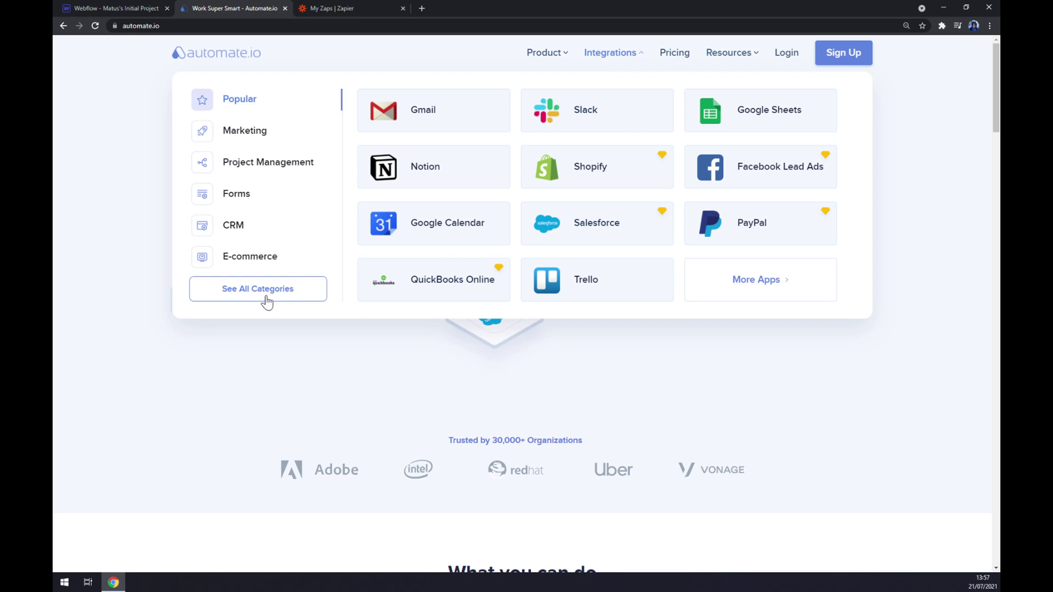
- Search the app list for 'webflow' and open the Webflow integrations page's partner-app search
left_click(267, 302)
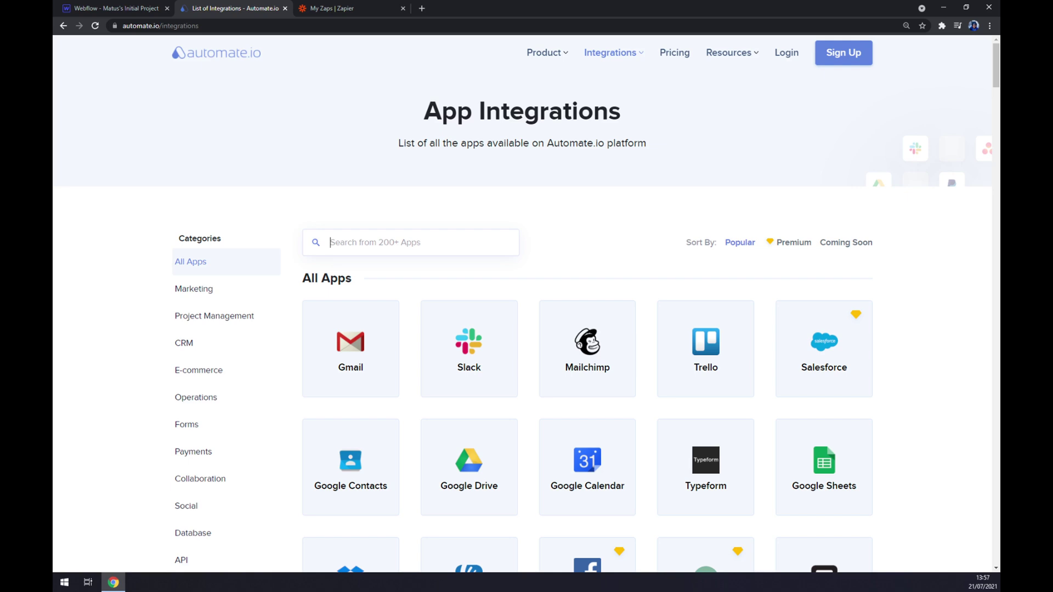
type("webflow")
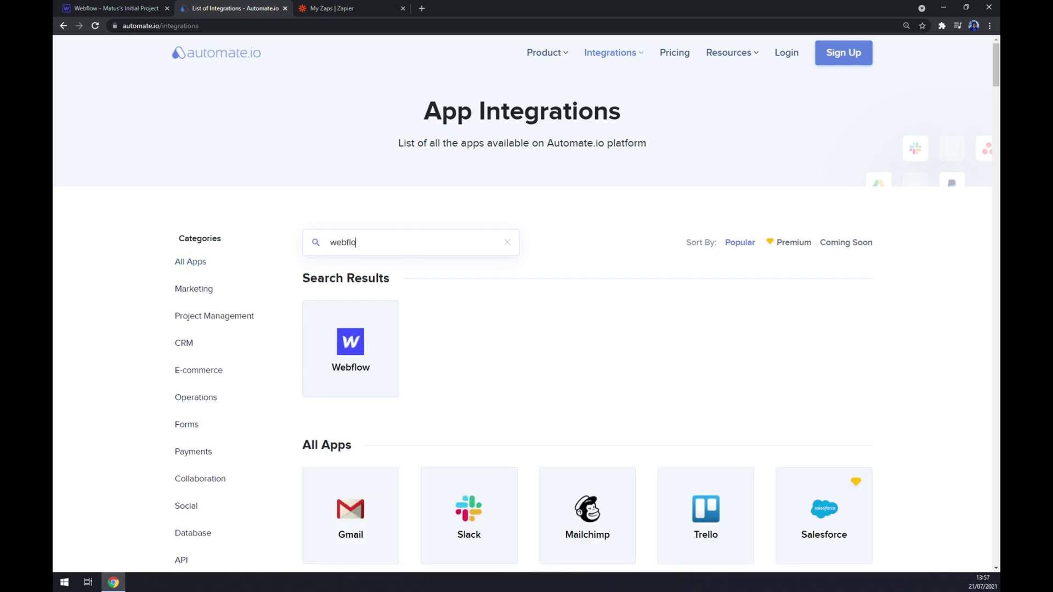
left_click(351, 353)
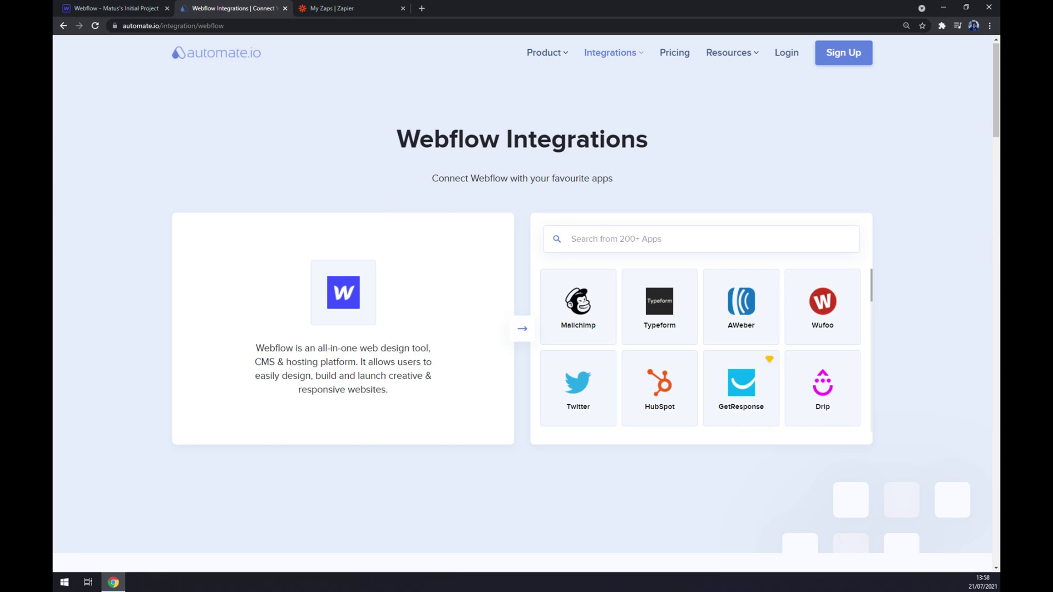
left_click(571, 239)
- Search 'hubspot', open the HubSpot and Webflow integration page, and reach Create your own Integration
type("hubspot")
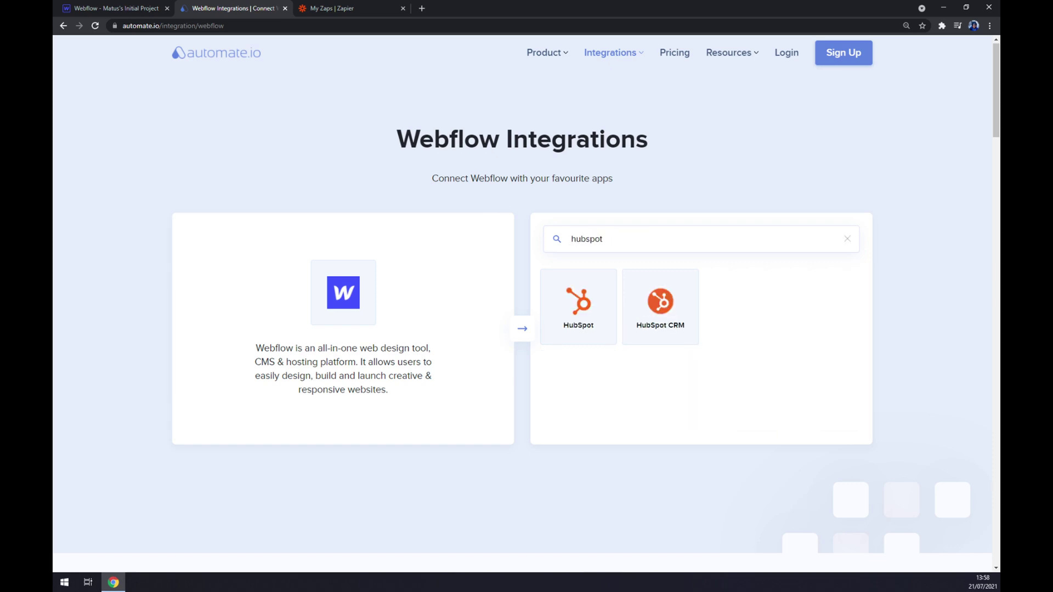
left_click(572, 302)
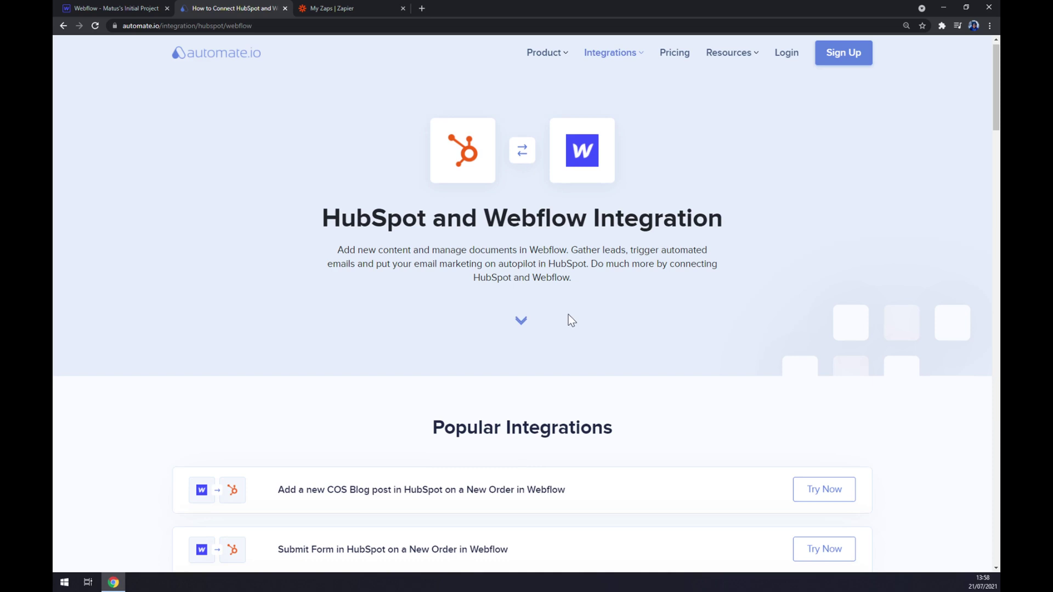
scroll(568, 314, "down", 4)
scroll(357, 185, "up", 2)
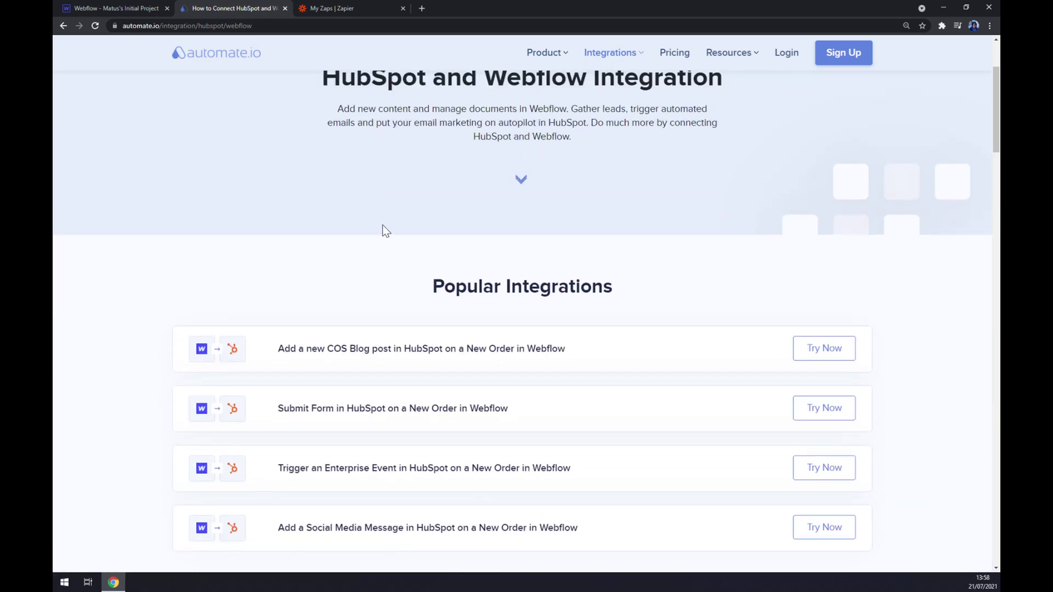
scroll(385, 231, "up", 1)
scroll(387, 226, "down", 3)
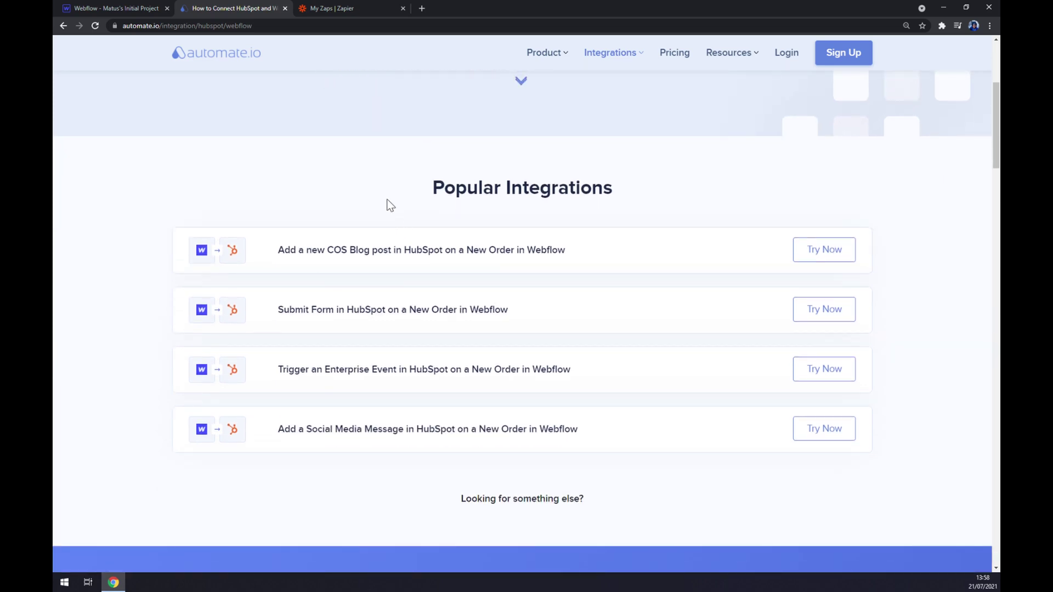
scroll(384, 205, "down", 8)
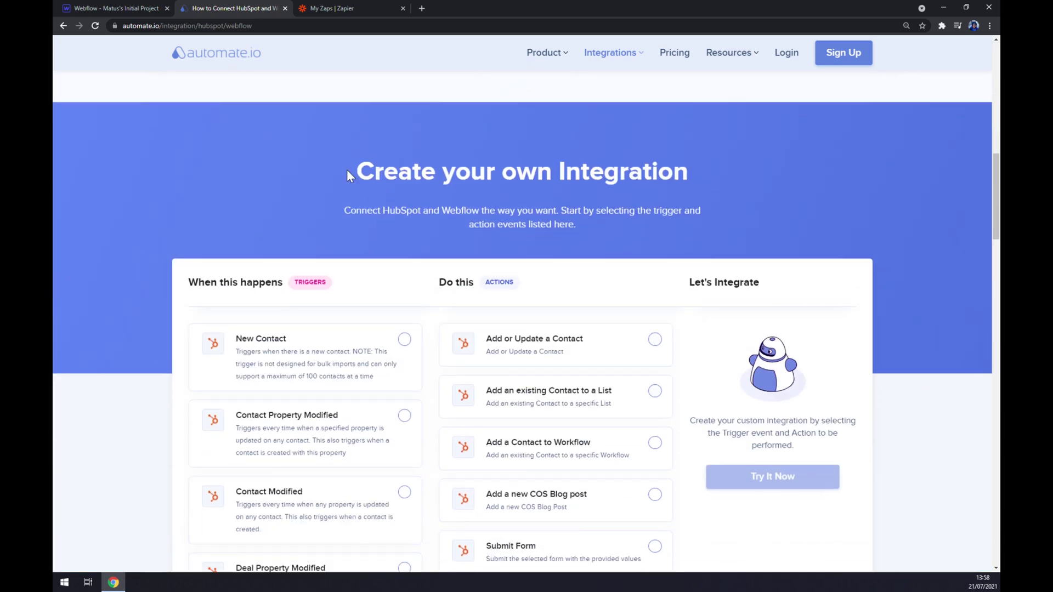
- Highlight the Create your own Integration heading and the TRIGGERS label
left_click_drag(347, 170, 673, 179)
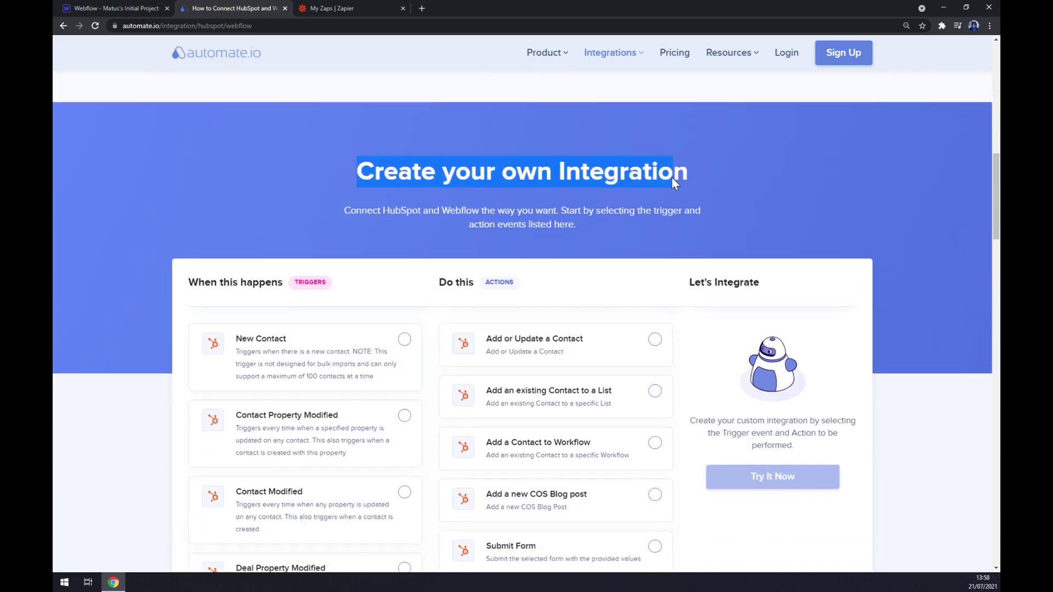
scroll(373, 190, "down", 11)
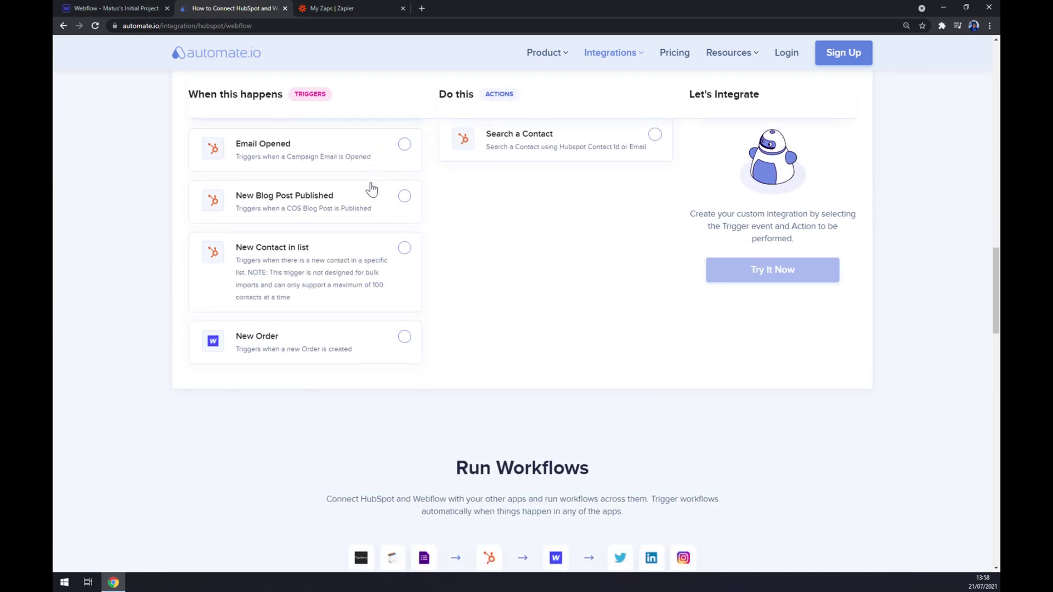
scroll(373, 192, "up", 5)
scroll(384, 211, "up", 4)
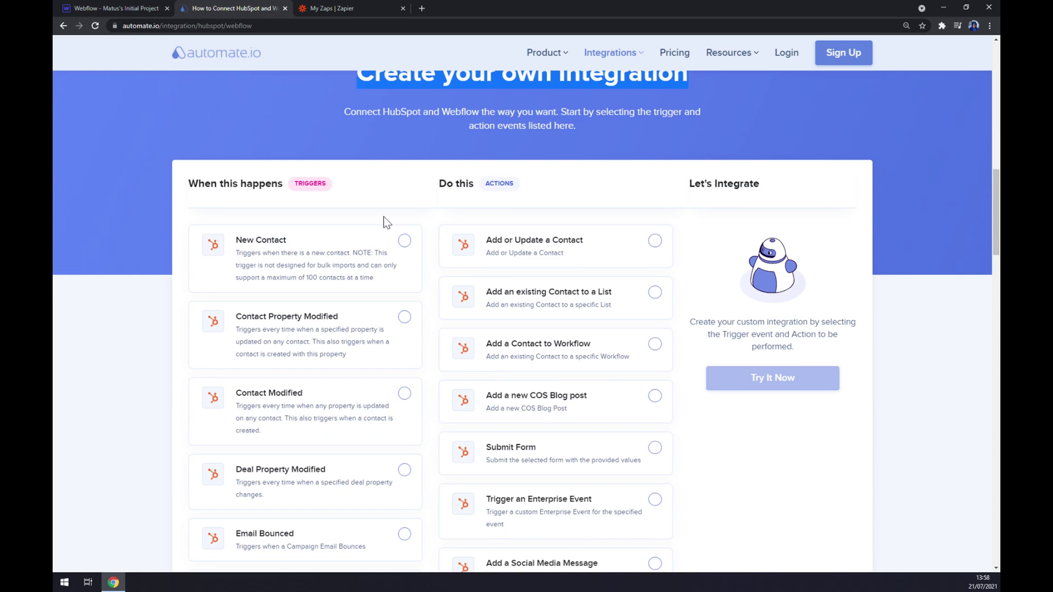
double_click(293, 184)
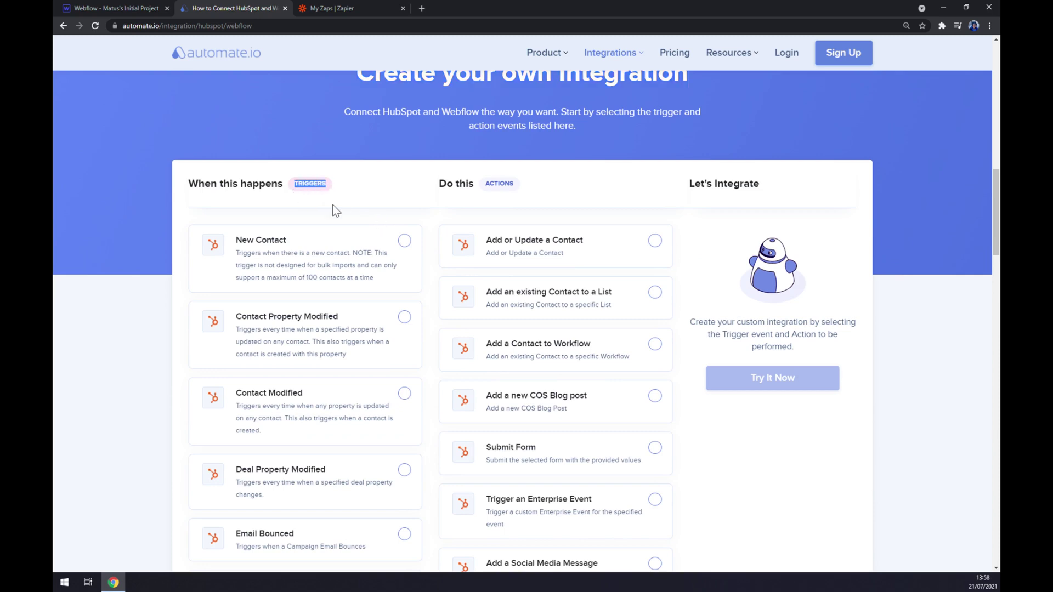
scroll(334, 212, "down", 9)
- Choose New Order as the Webflow trigger for the custom integration
left_click(285, 296)
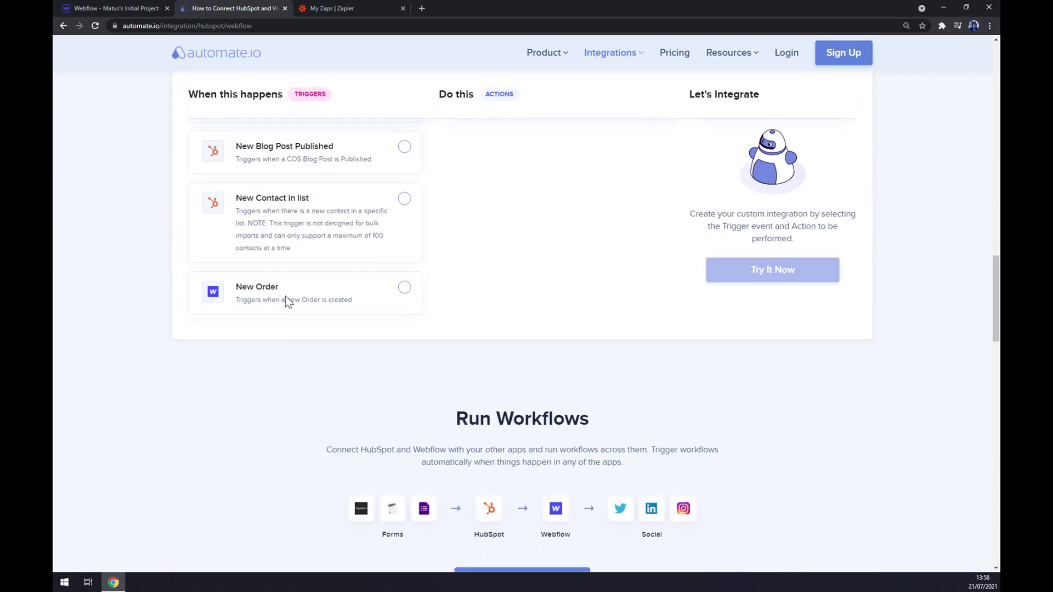
left_click(400, 291)
scroll(386, 335, "up", 10)
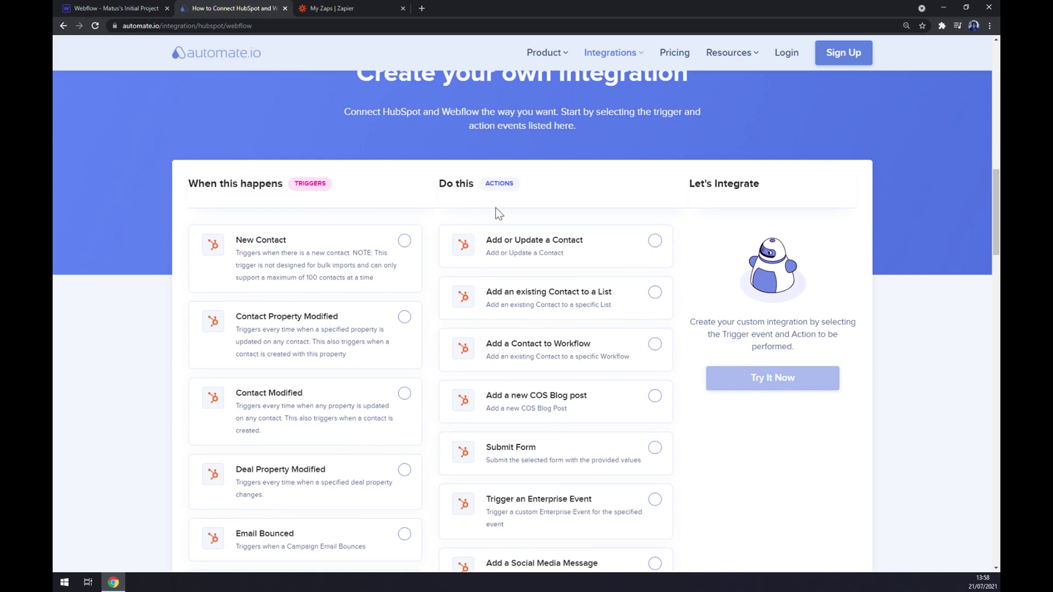
scroll(497, 212, "down", 4)
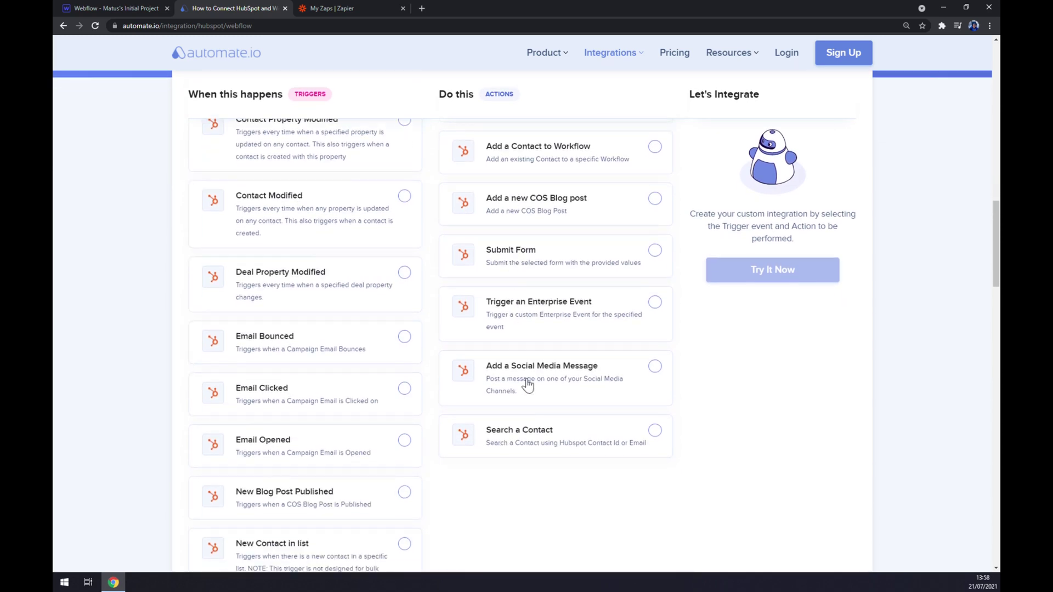
scroll(528, 386, "up", 4)
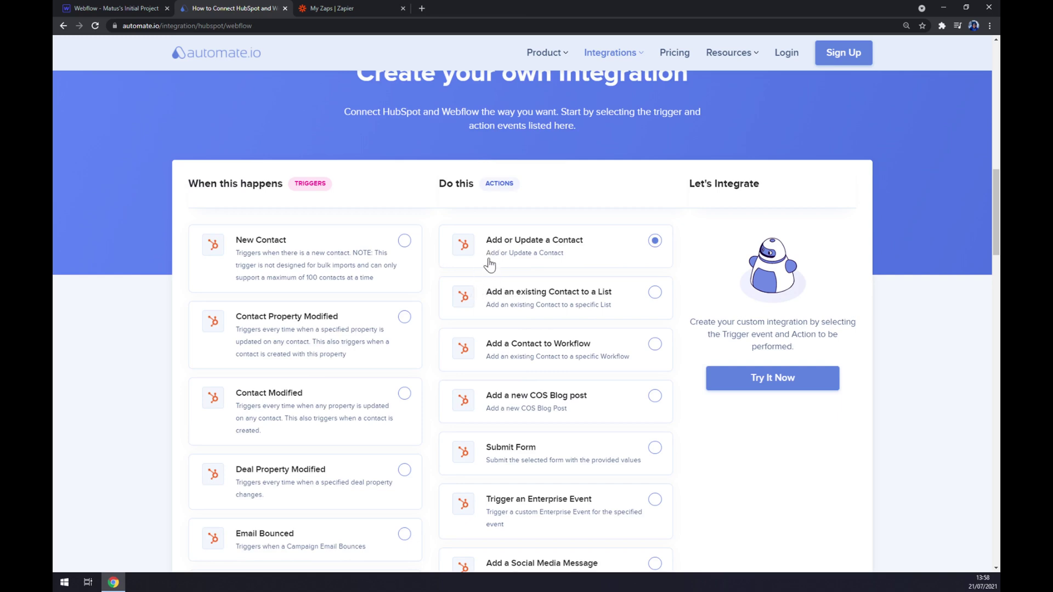
scroll(531, 288, "down", 2)
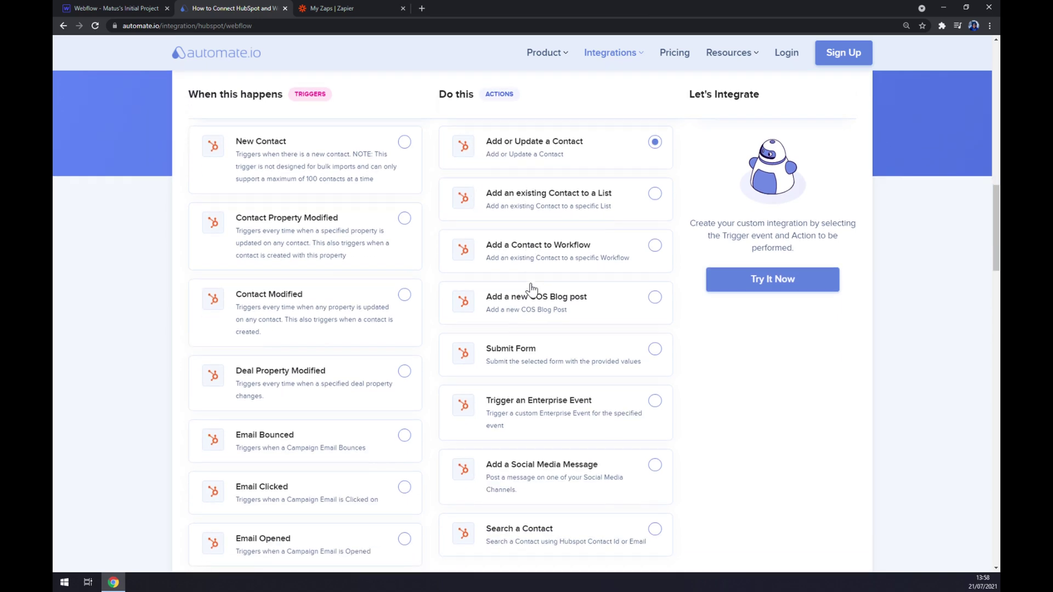
scroll(531, 288, "up", 3)
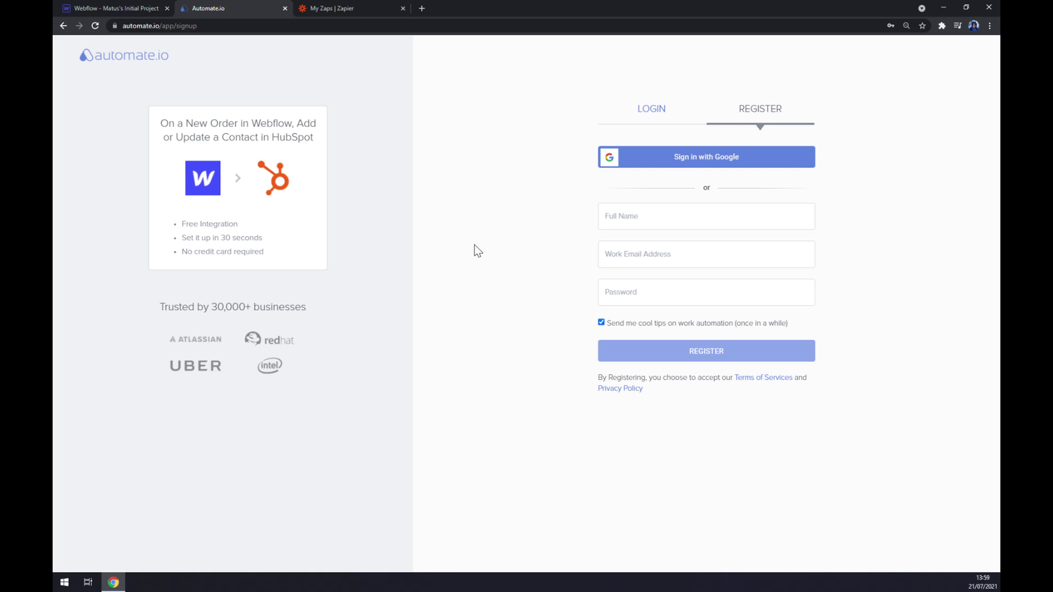
- Switch to the 'My Zaps | Zapier' browser tab
left_click(351, 8)
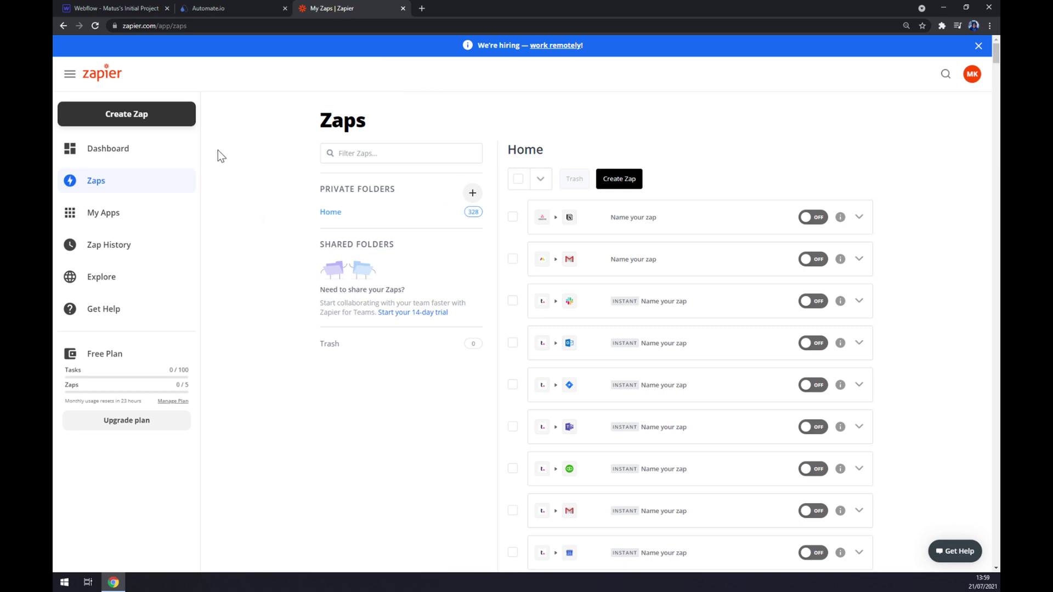
- Create a zap with a Webflow Form Submission trigger using the connected Webflow account
left_click(173, 120)
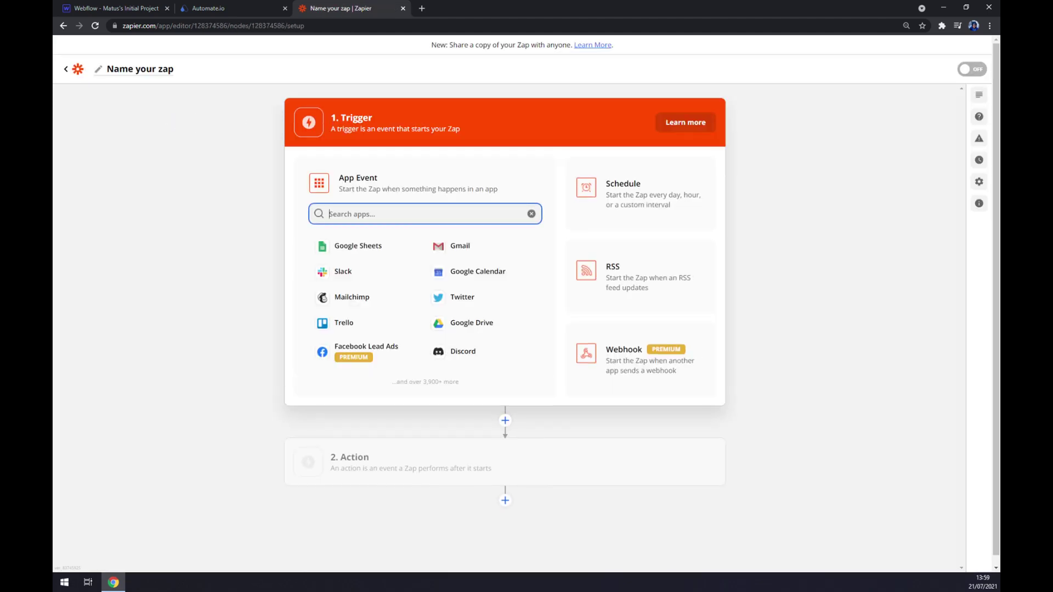
left_click_drag(464, 133, 335, 118)
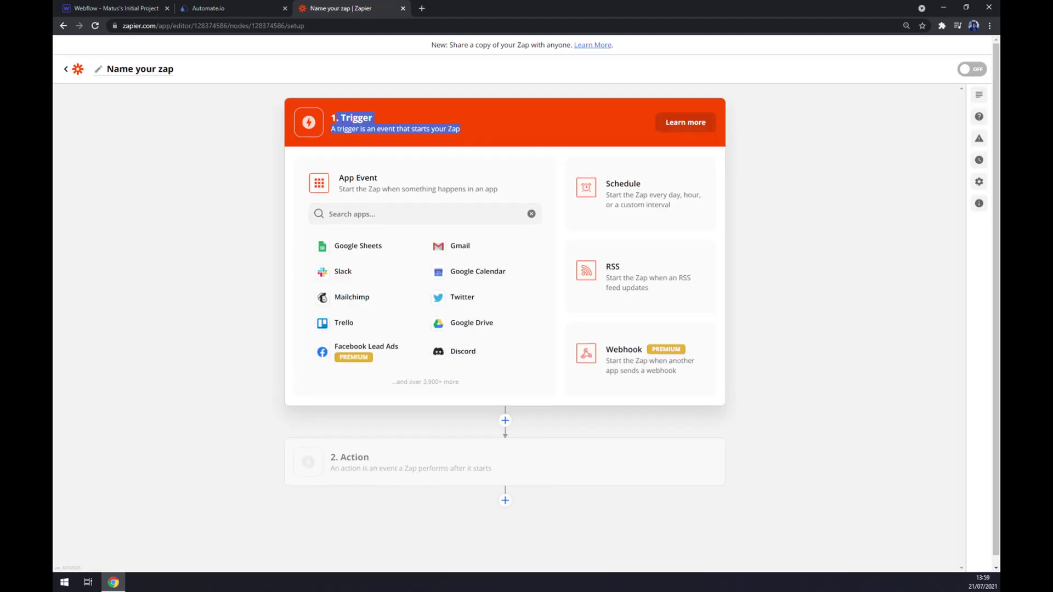
left_click(362, 214)
type("webflow")
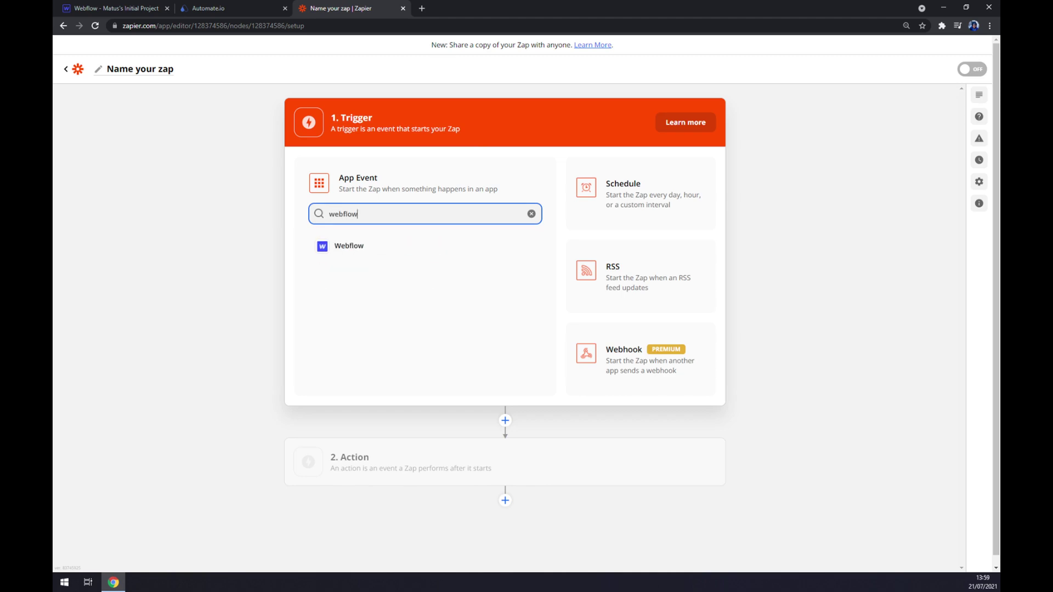
left_click(326, 252)
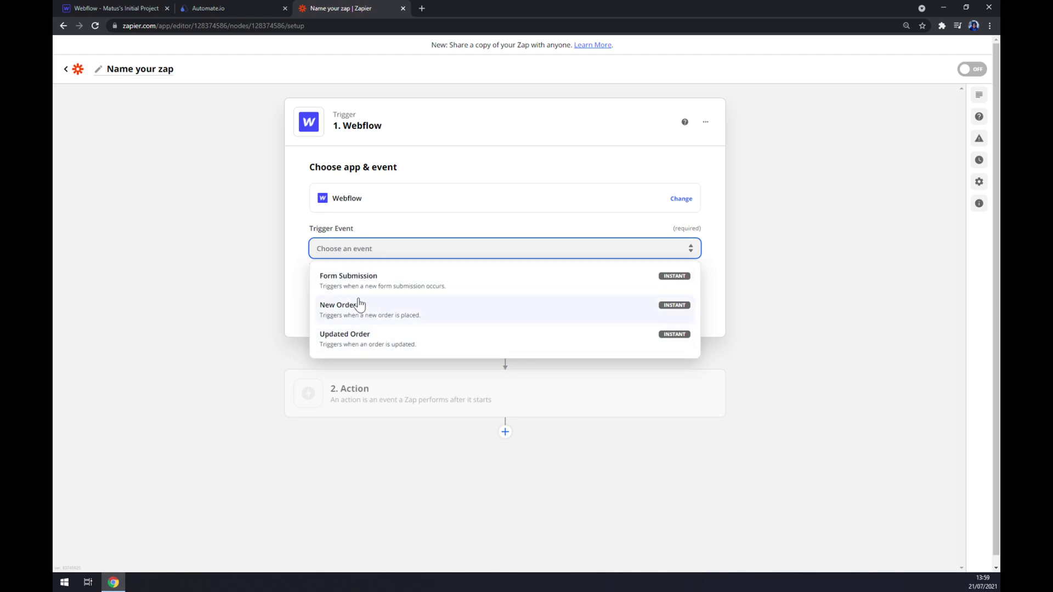
left_click(359, 283)
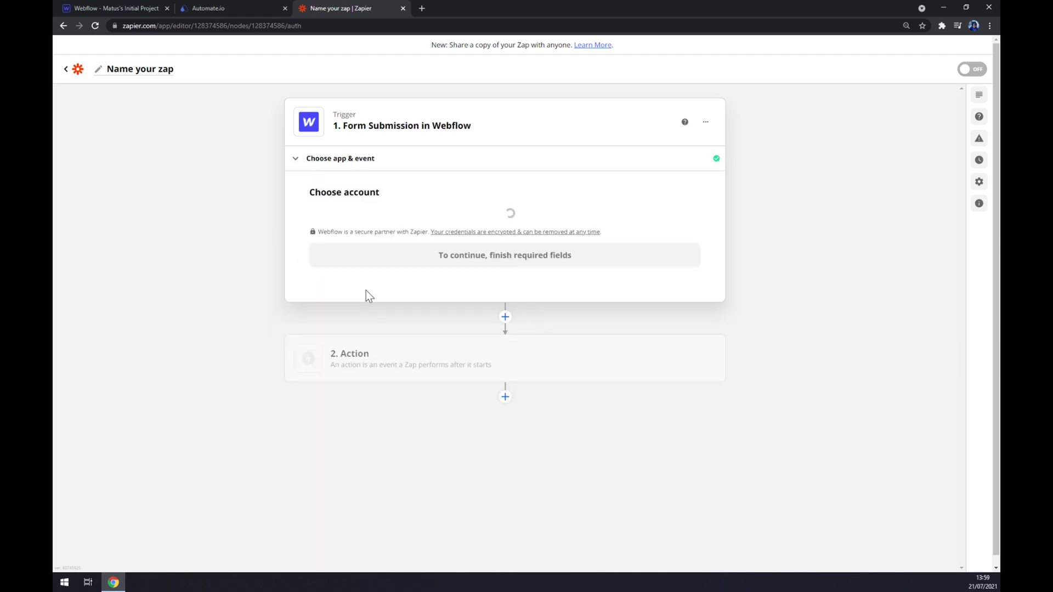
left_click(371, 242)
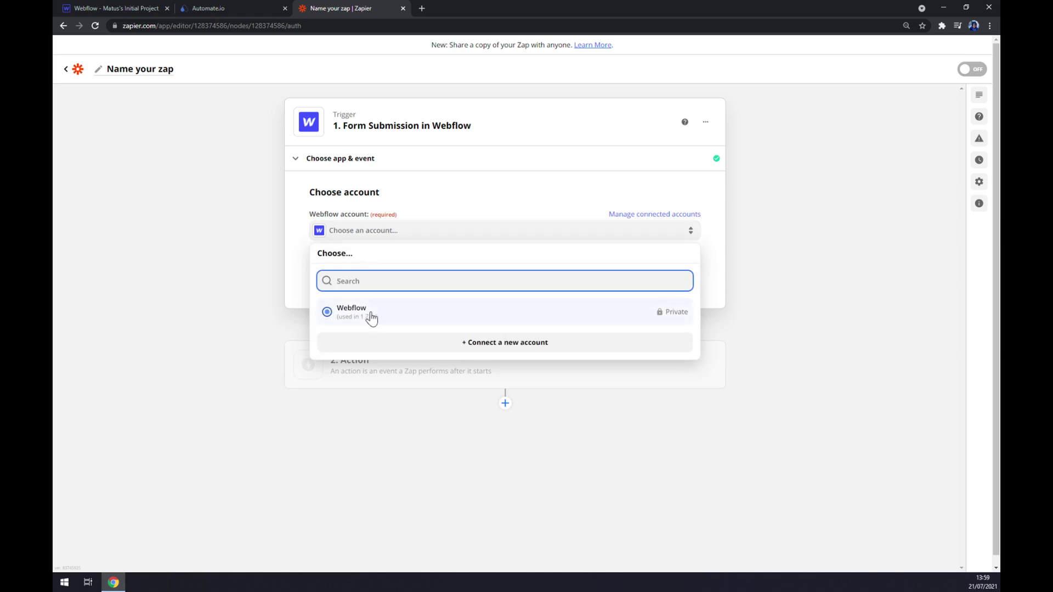
left_click(389, 312)
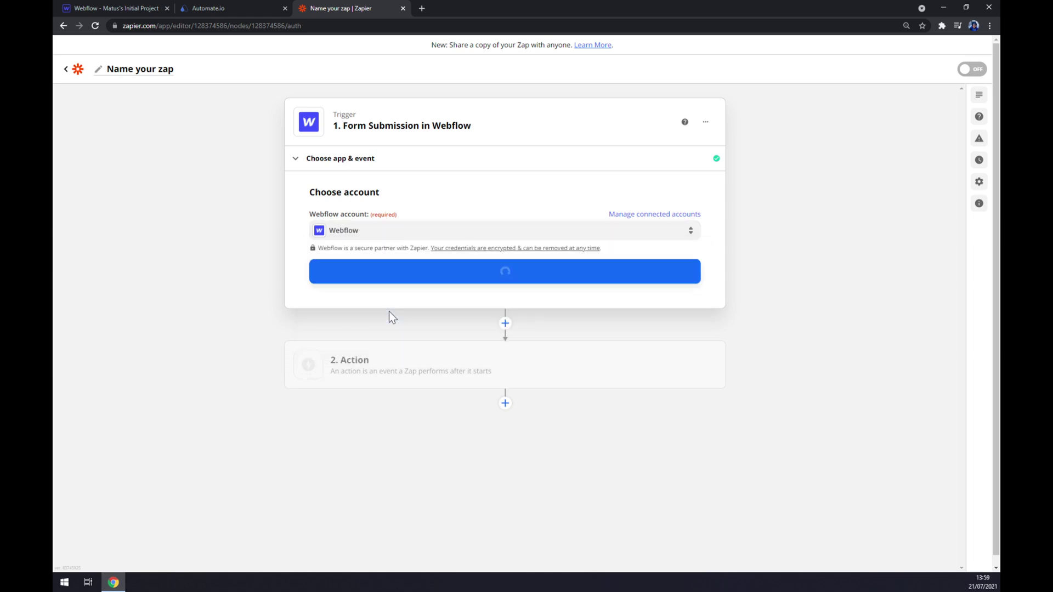
left_click(390, 274)
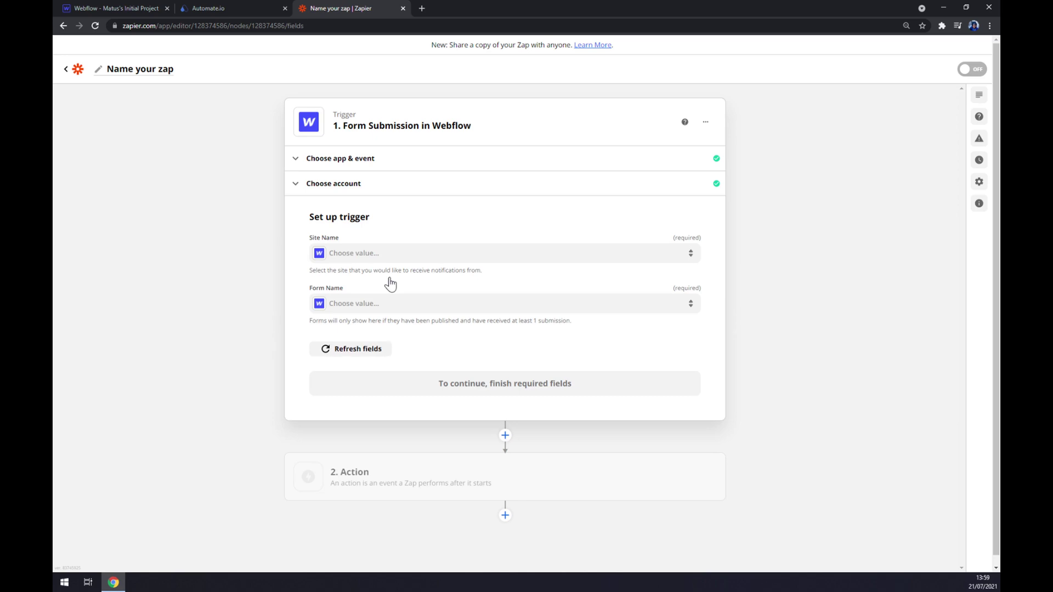
- Find the Site Name list empty and check the Webflow project in its own tab
left_click(362, 256)
left_click(269, 276)
left_click(74, 8)
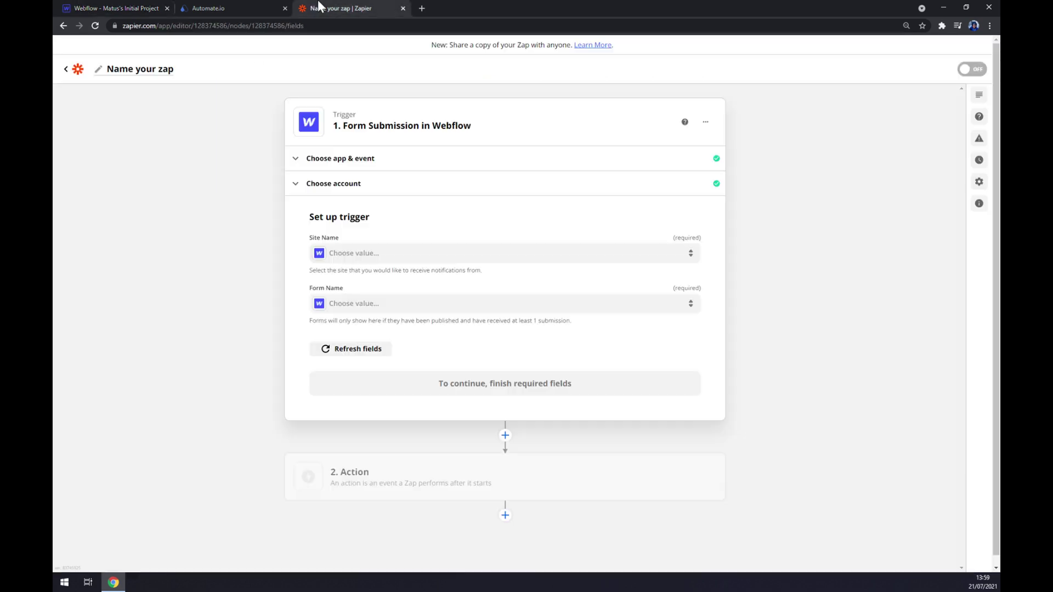
left_click(315, 8)
- Recheck the still-empty Site Name list, then expand the Action step's app picker
left_click(387, 262)
left_click(356, 368)
left_click(400, 476)
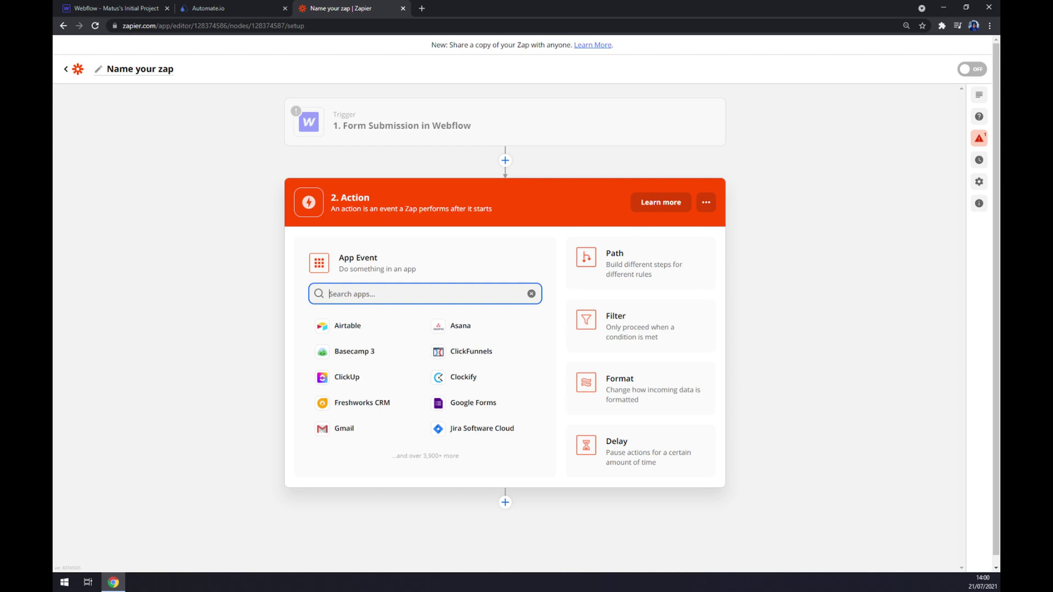
- Set the action to HubSpot's Create Deal event and continue to account selection
type("hubspot")
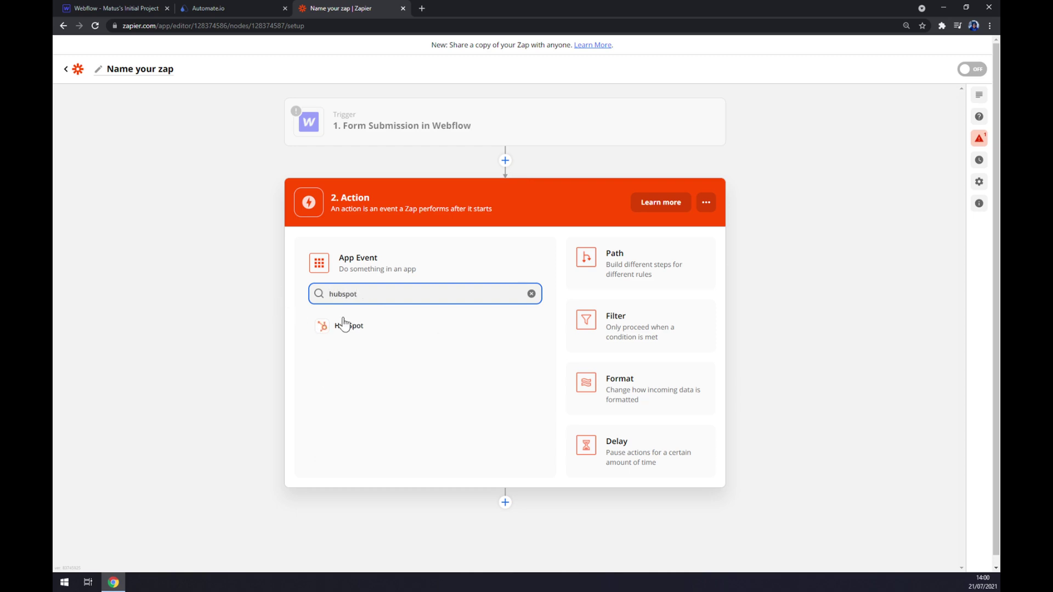
left_click(343, 324)
left_click(365, 328)
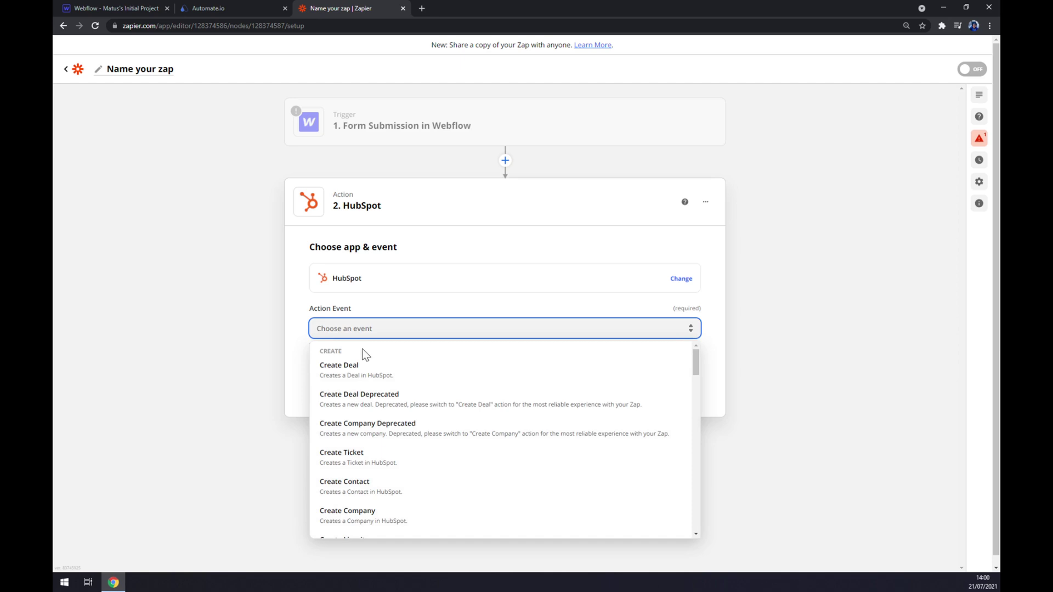
left_click(375, 371)
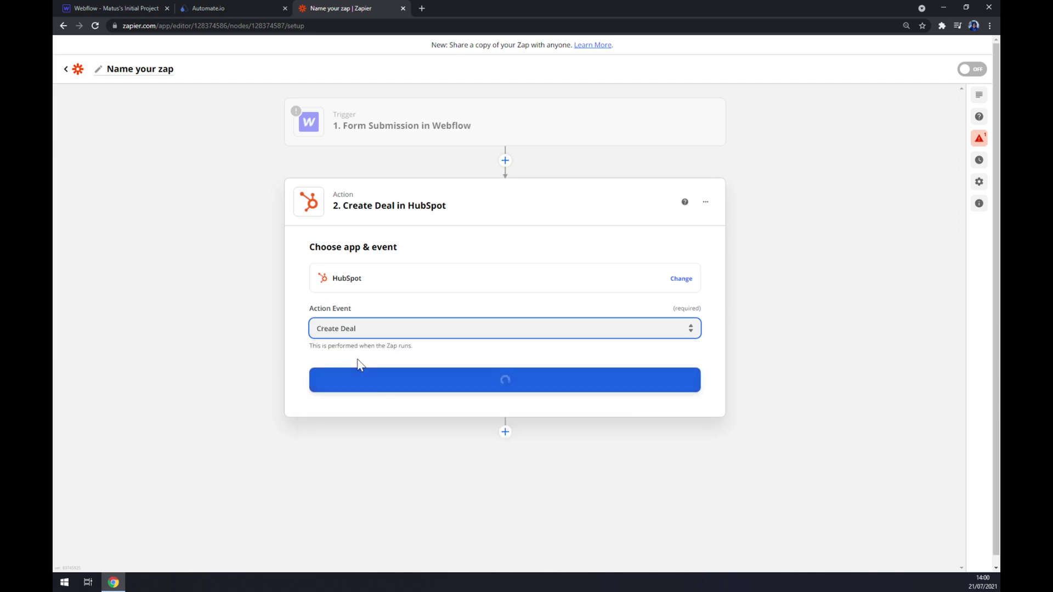
left_click(404, 389)
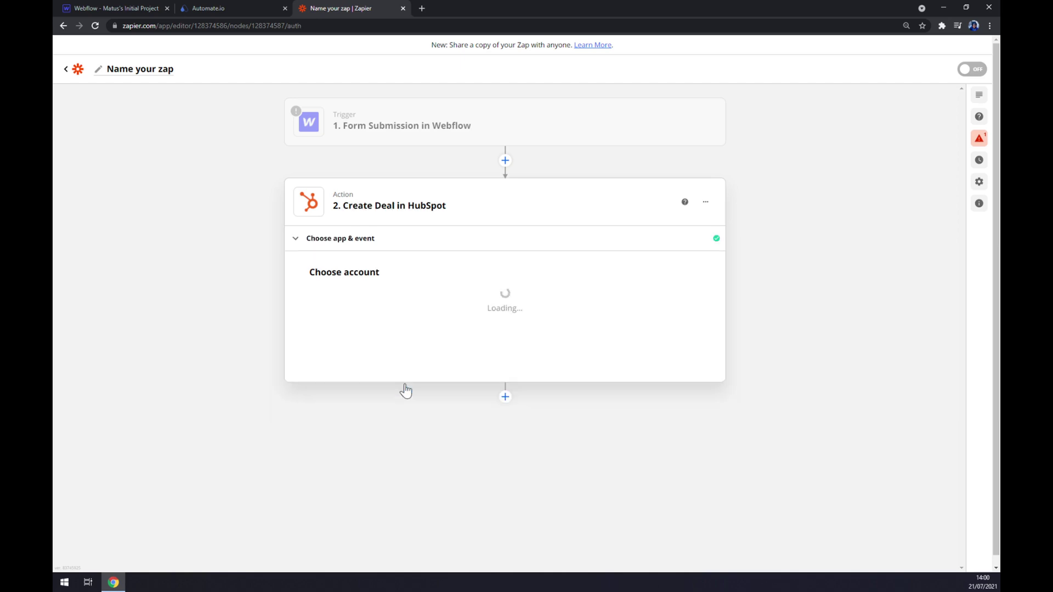